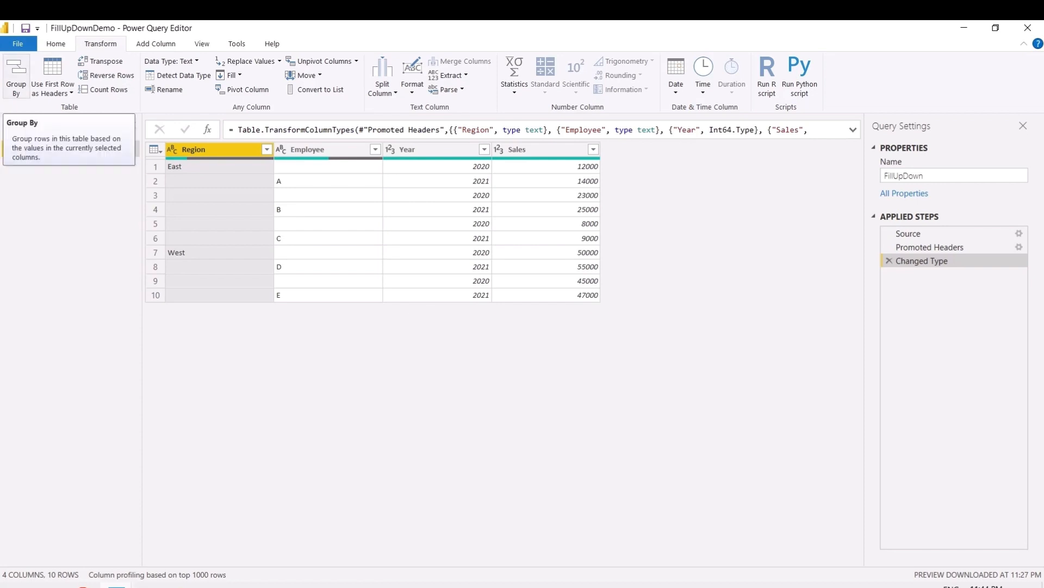
- Try grouping the rows by Region with a SumSales column that sums Sales, and delete the grouping step
{"action": "left_click", "coordinate": [17, 76]}
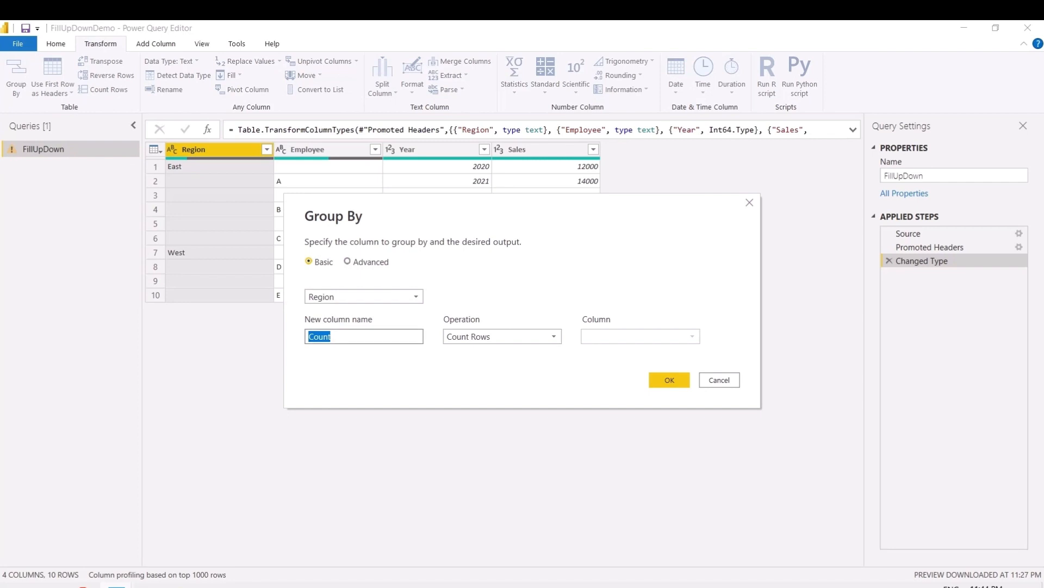
{"action": "type", "text": "SumSales"}
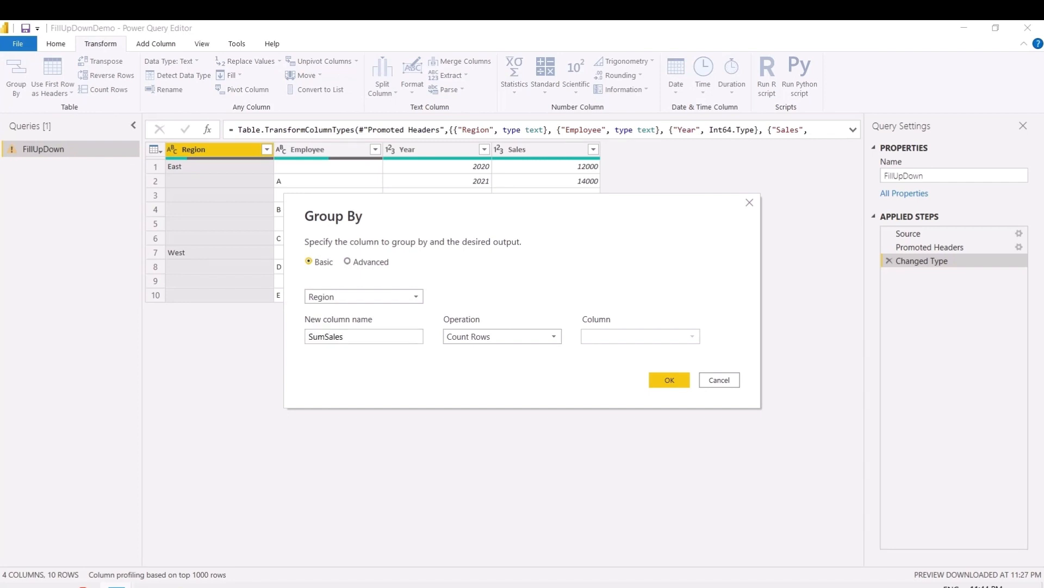
{"action": "left_click", "coordinate": [502, 336]}
{"action": "left_click", "coordinate": [468, 351]}
{"action": "left_click", "coordinate": [640, 336]}
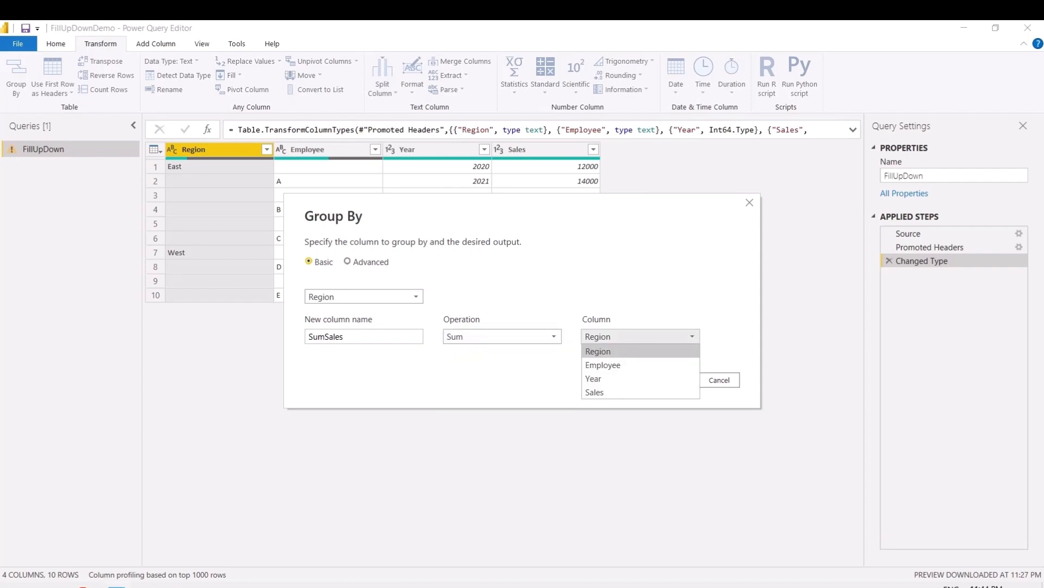
{"action": "left_click", "coordinate": [617, 391]}
{"action": "left_click", "coordinate": [670, 380]}
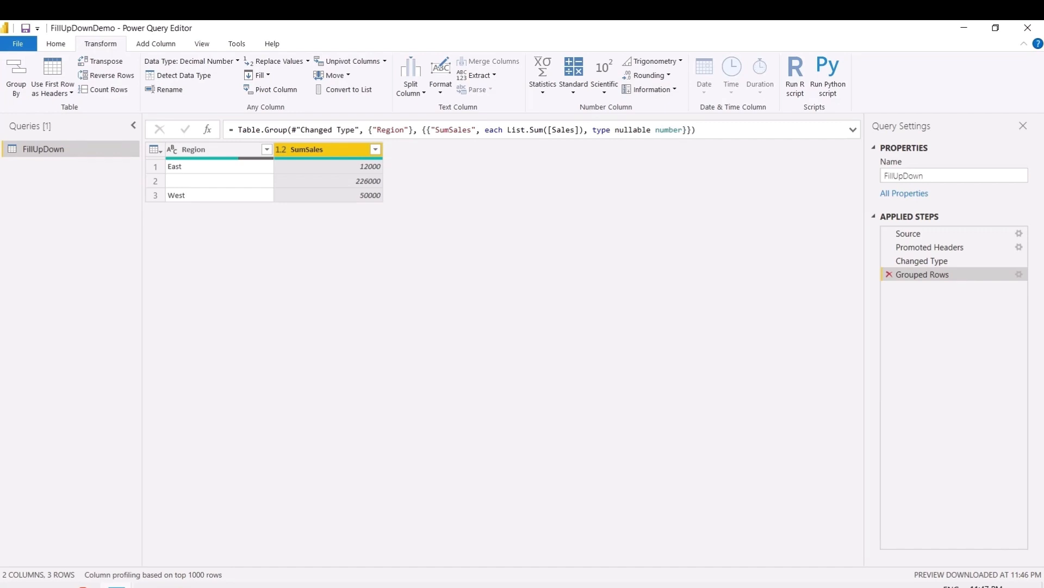
{"action": "left_click", "coordinate": [889, 274]}
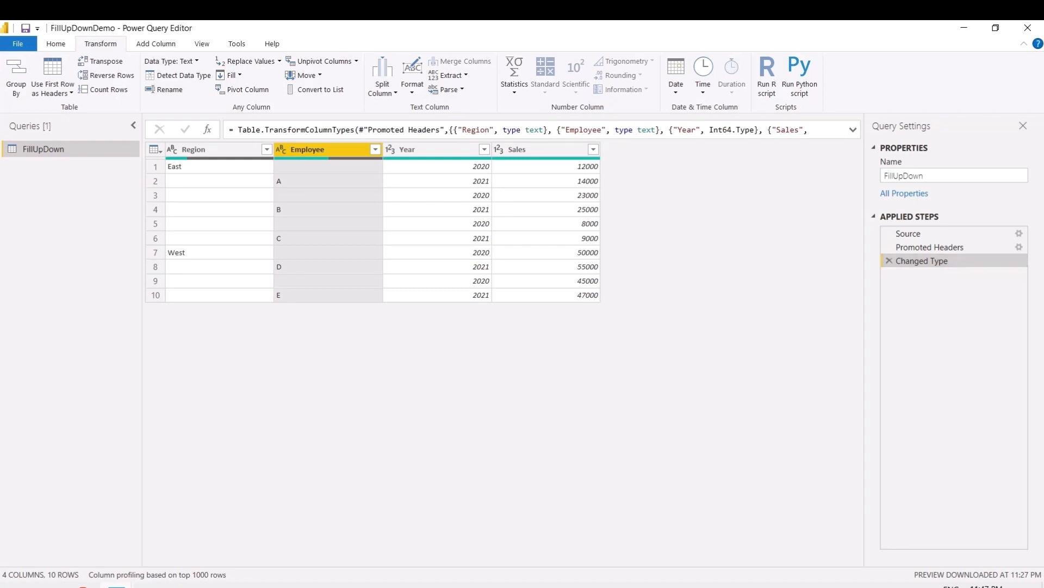
- Fill the Region column's values down
{"action": "left_click", "coordinate": [193, 149]}
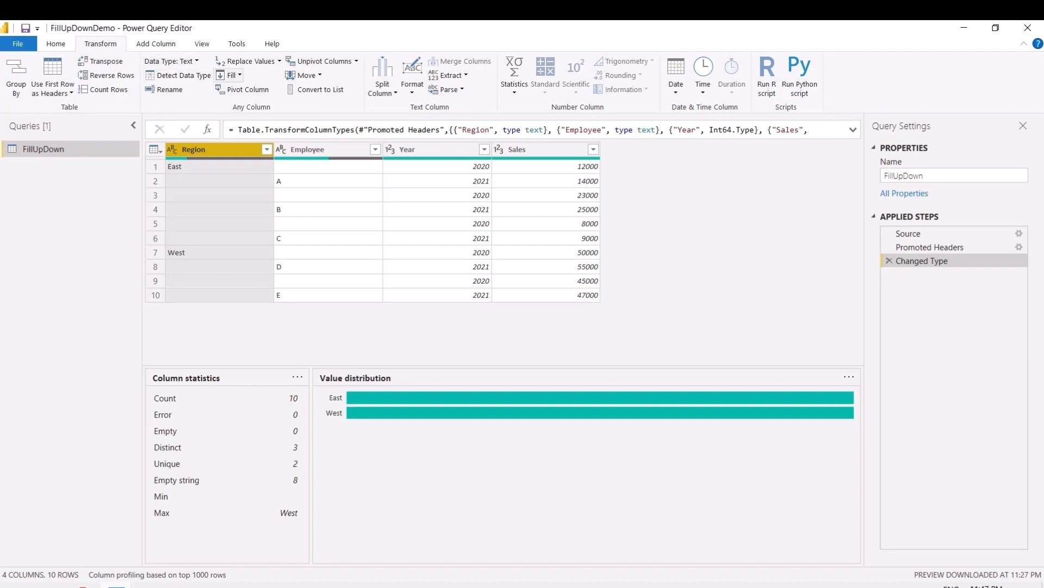
{"action": "left_click", "coordinate": [229, 75]}
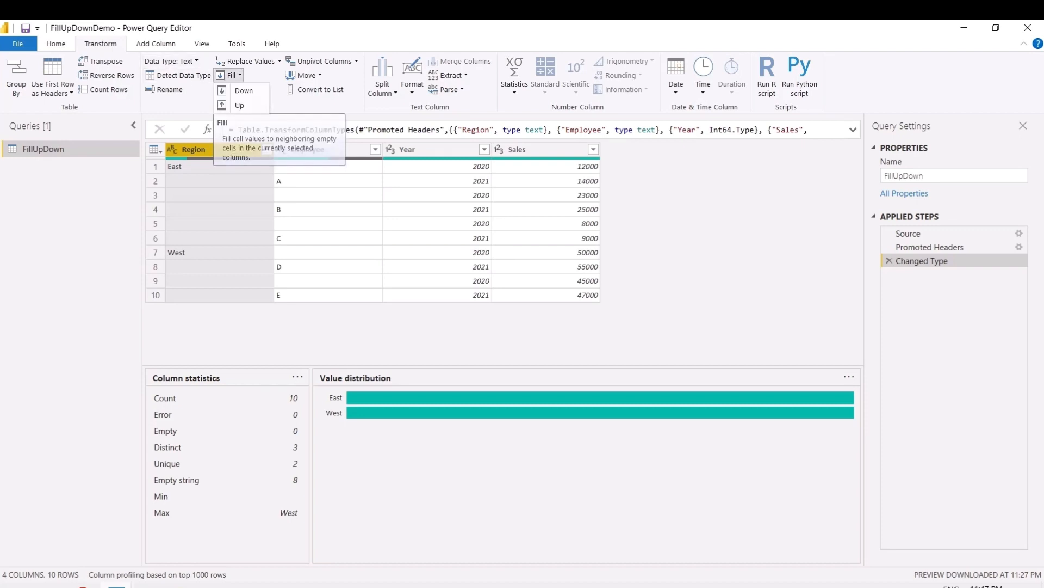
{"action": "left_click", "coordinate": [244, 90]}
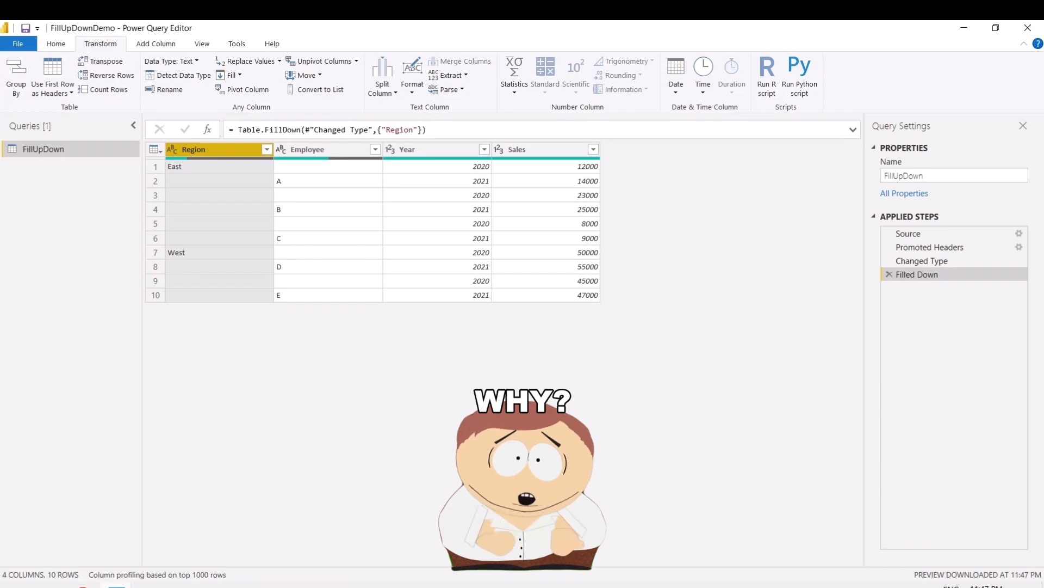
- Examine the blank cells in the Region column and its column statistics to determine whether they are null or empty strings
{"action": "left_click", "coordinate": [202, 44]}
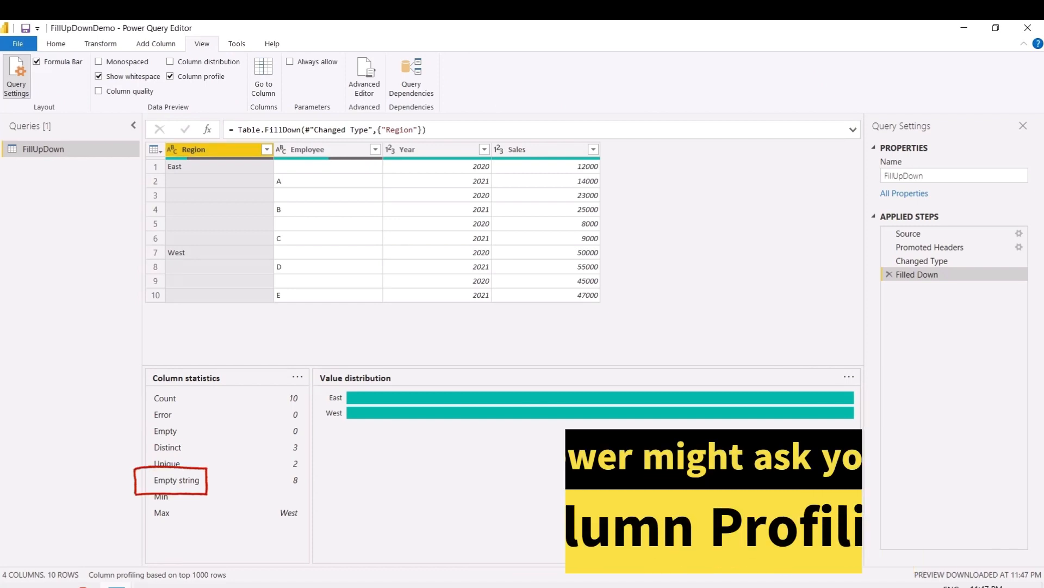
{"action": "left_click", "coordinate": [219, 181]}
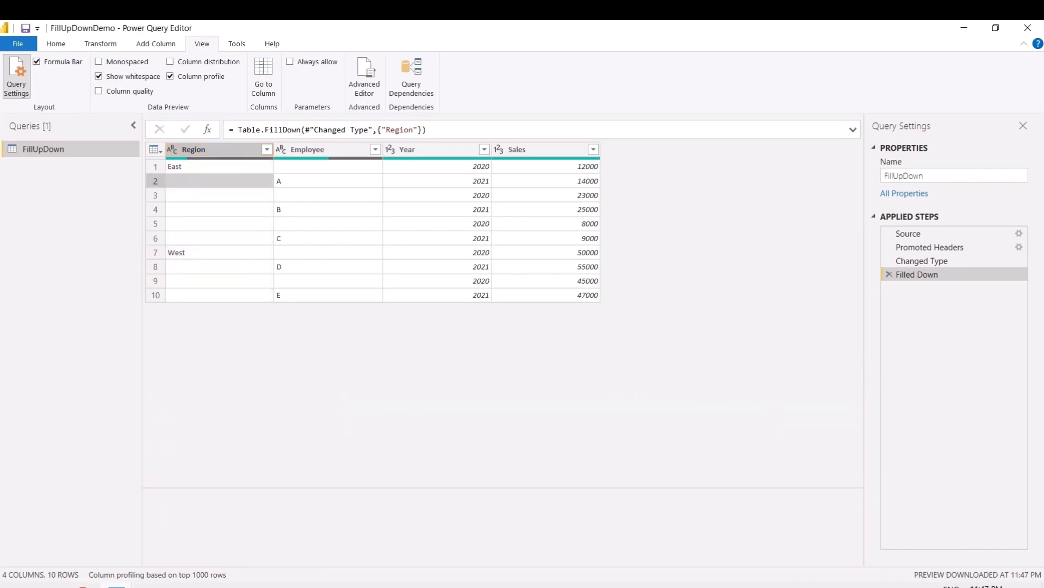
{"action": "left_click", "coordinate": [219, 195]}
{"action": "left_click", "coordinate": [209, 209]}
{"action": "left_click", "coordinate": [156, 238]}
{"action": "left_click", "coordinate": [201, 223]}
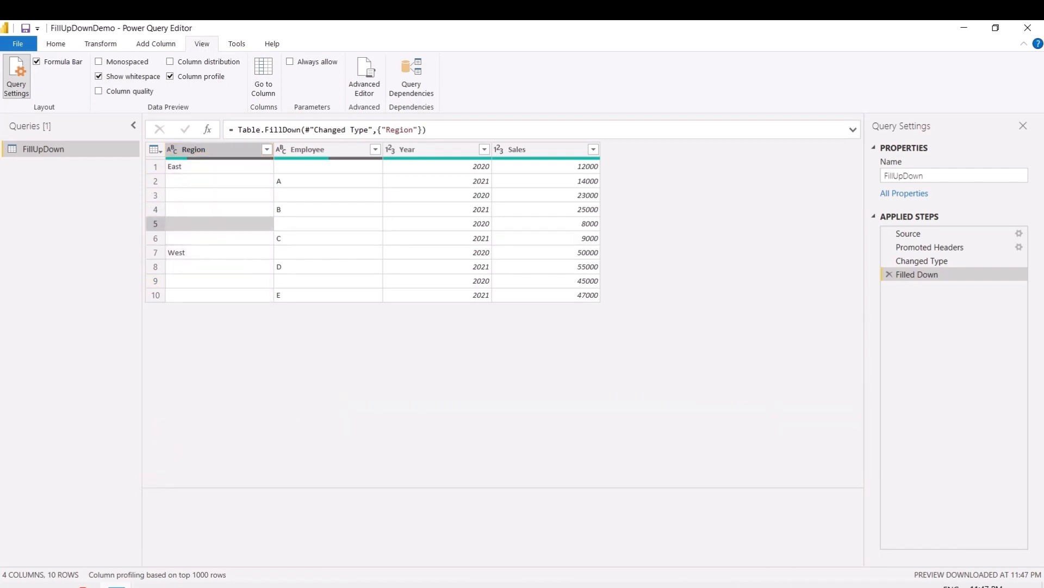
{"action": "left_click", "coordinate": [220, 238]}
{"action": "left_click", "coordinate": [219, 267]}
{"action": "left_click", "coordinate": [220, 280]}
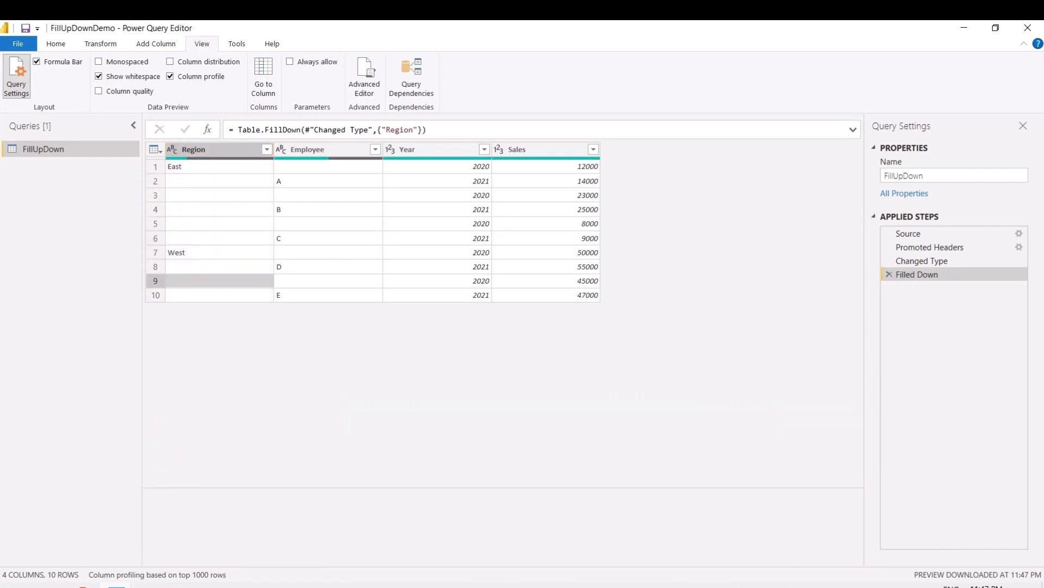
{"action": "left_click", "coordinate": [220, 295]}
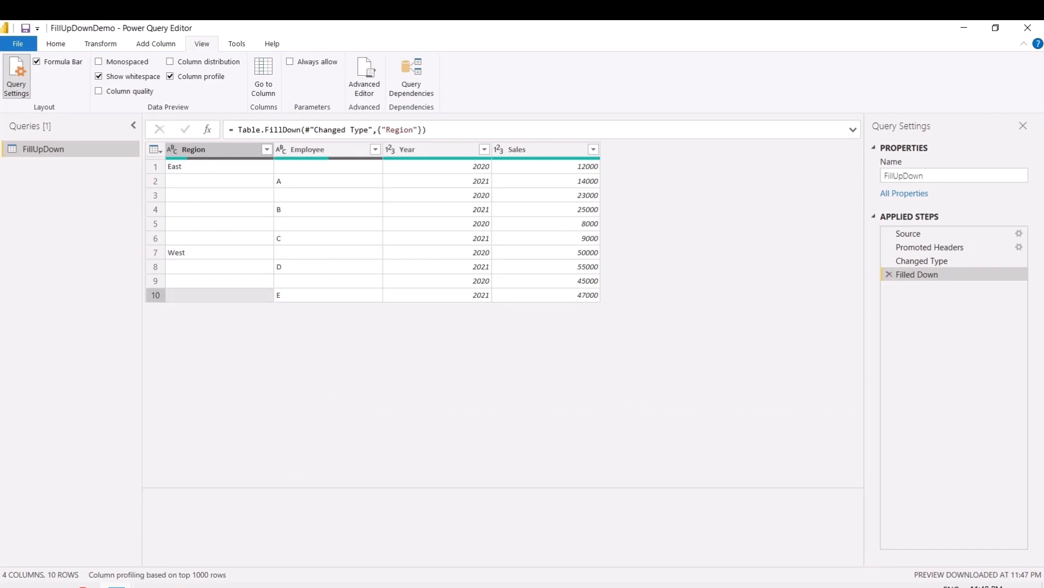
{"action": "left_click", "coordinate": [217, 150]}
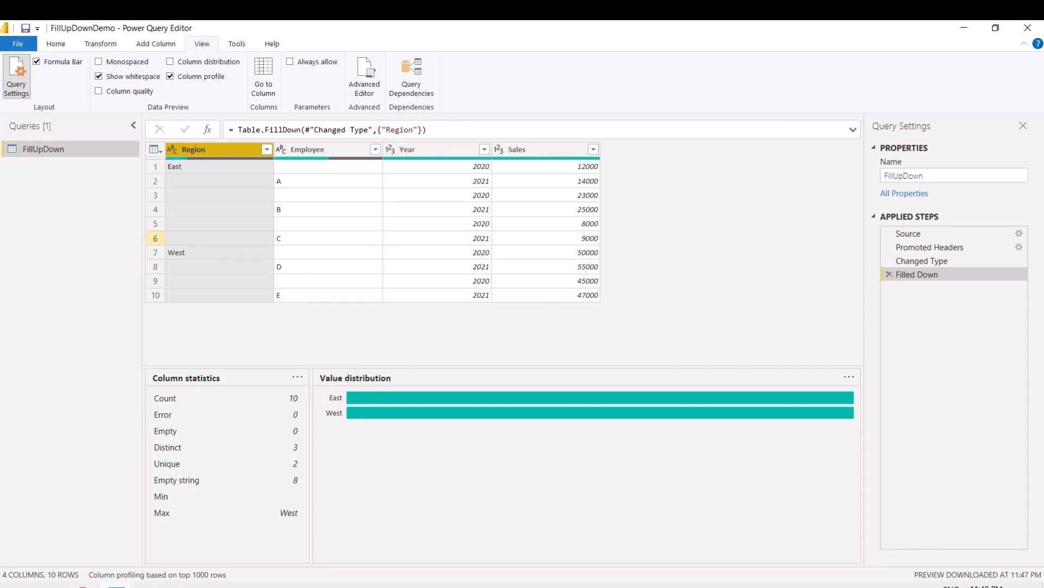
- Replace the empty values in the Region column with null
{"action": "left_click", "coordinate": [101, 43]}
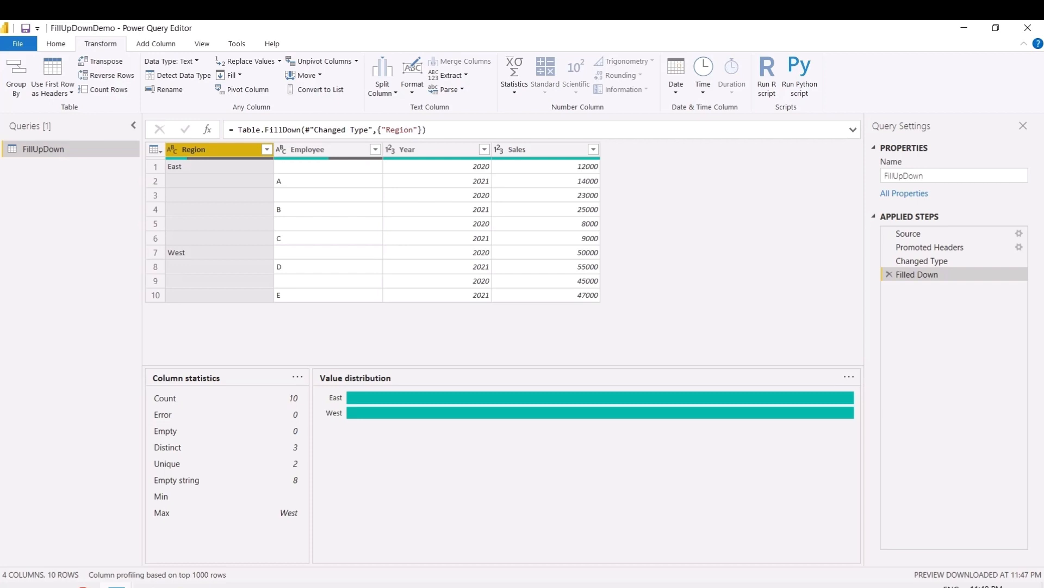
{"action": "right_click", "coordinate": [216, 151]}
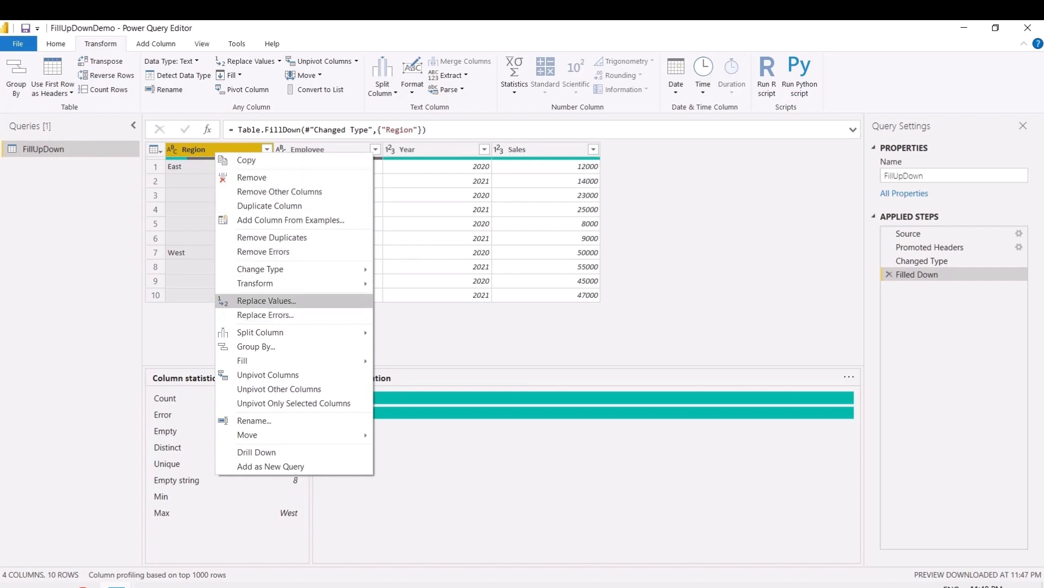
{"action": "left_click", "coordinate": [267, 300]}
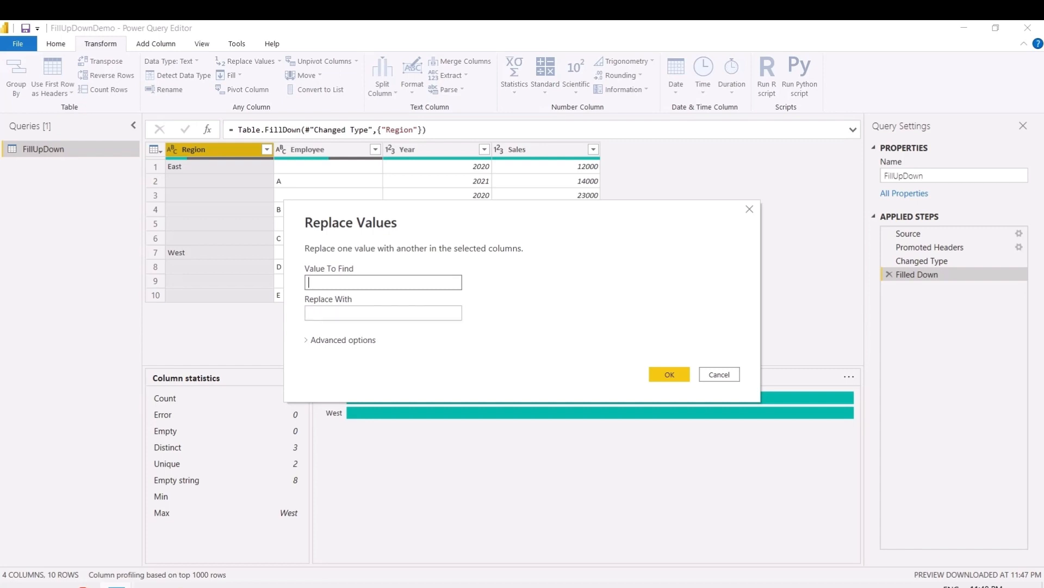
{"action": "left_click", "coordinate": [344, 312]}
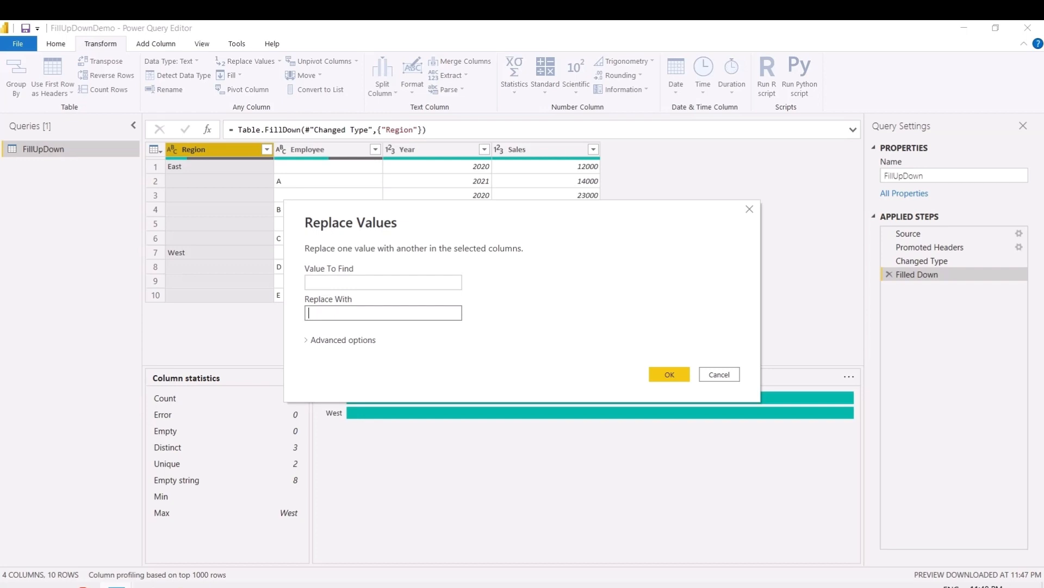
{"action": "type", "text": "null"}
{"action": "key", "text": "ctrl+a"}
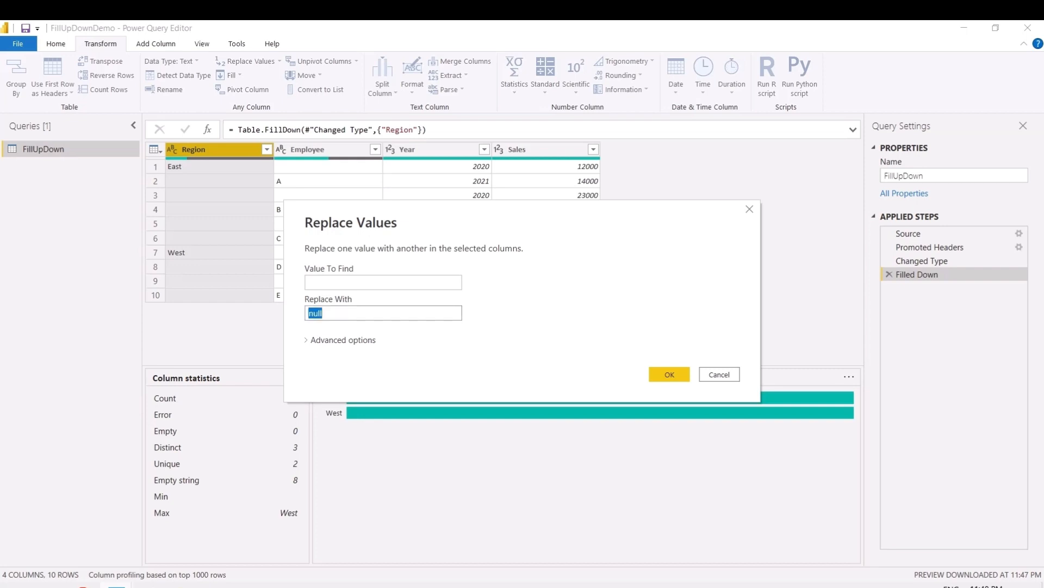
{"action": "left_click", "coordinate": [313, 314]}
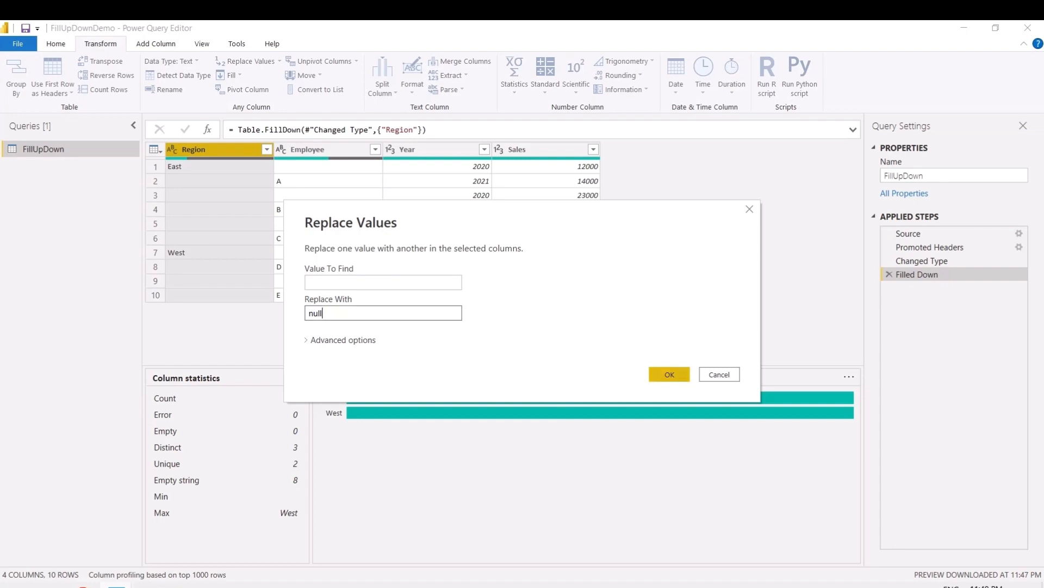
{"action": "key", "text": "Return"}
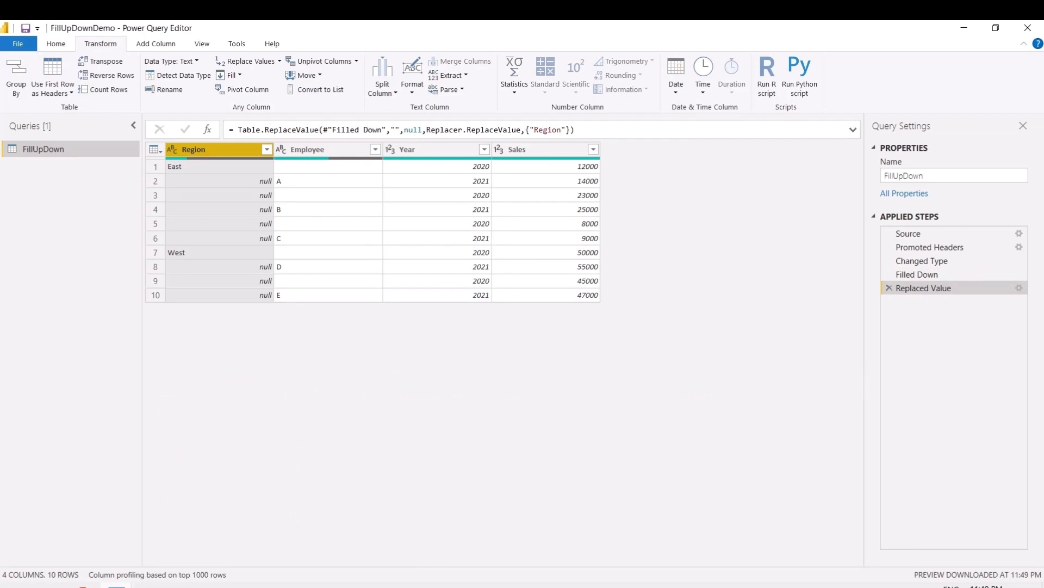
- Check the Region column's profile and fill its values down over the null cells
{"action": "left_click", "coordinate": [202, 44]}
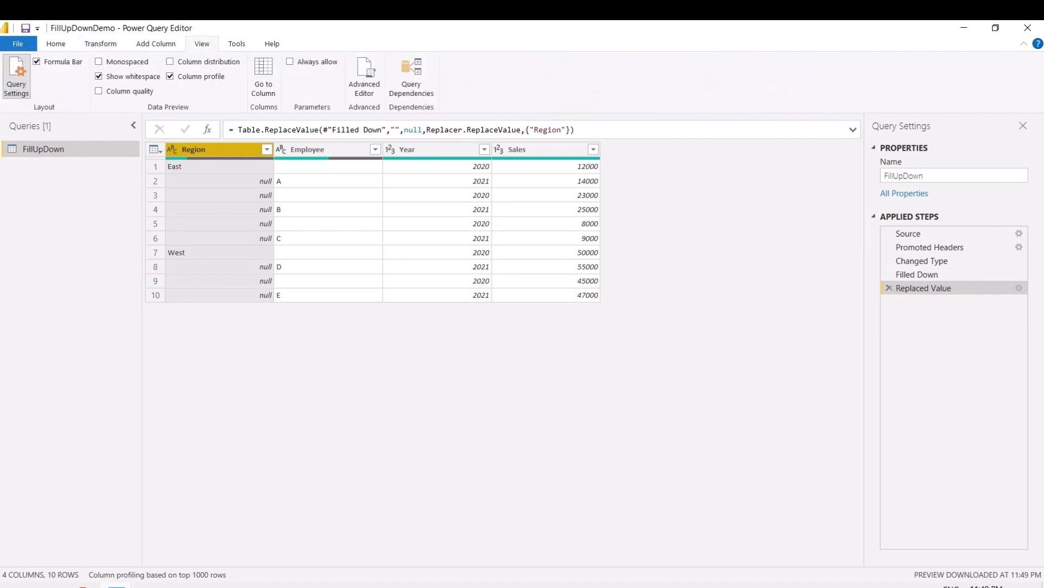
{"action": "left_click", "coordinate": [171, 76]}
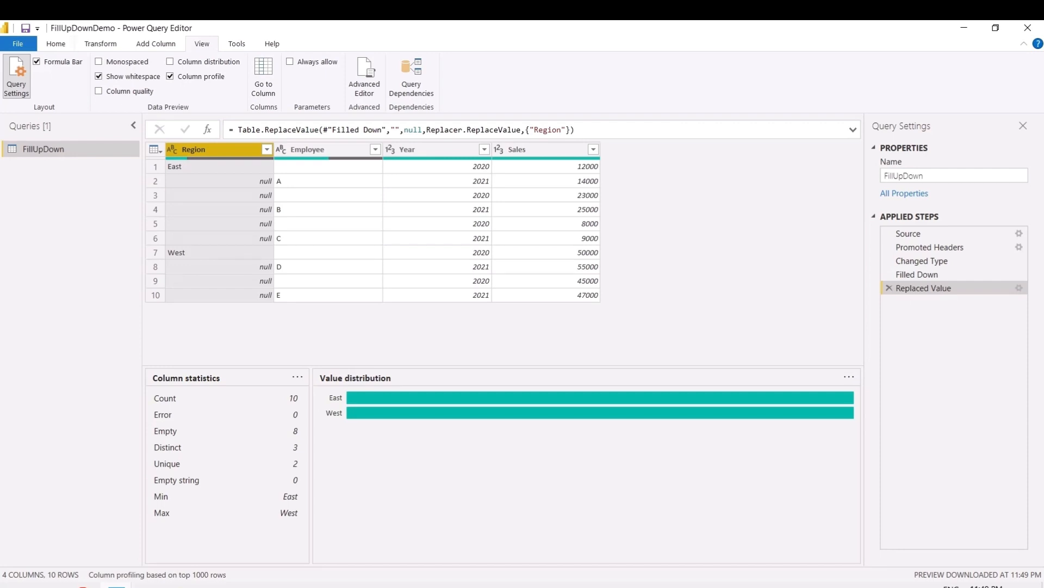
{"action": "left_click", "coordinate": [101, 44]}
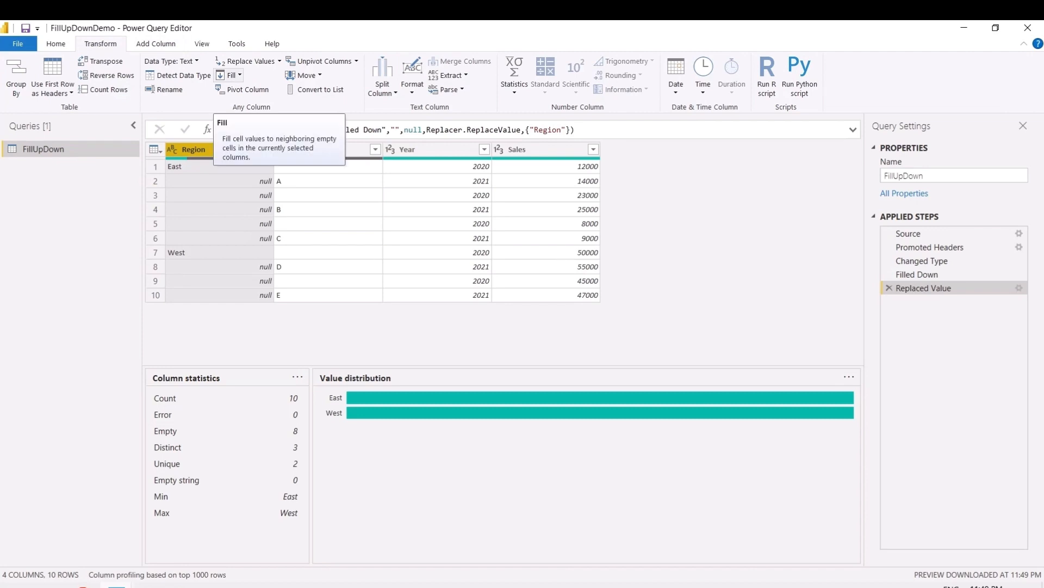
{"action": "left_click", "coordinate": [232, 75]}
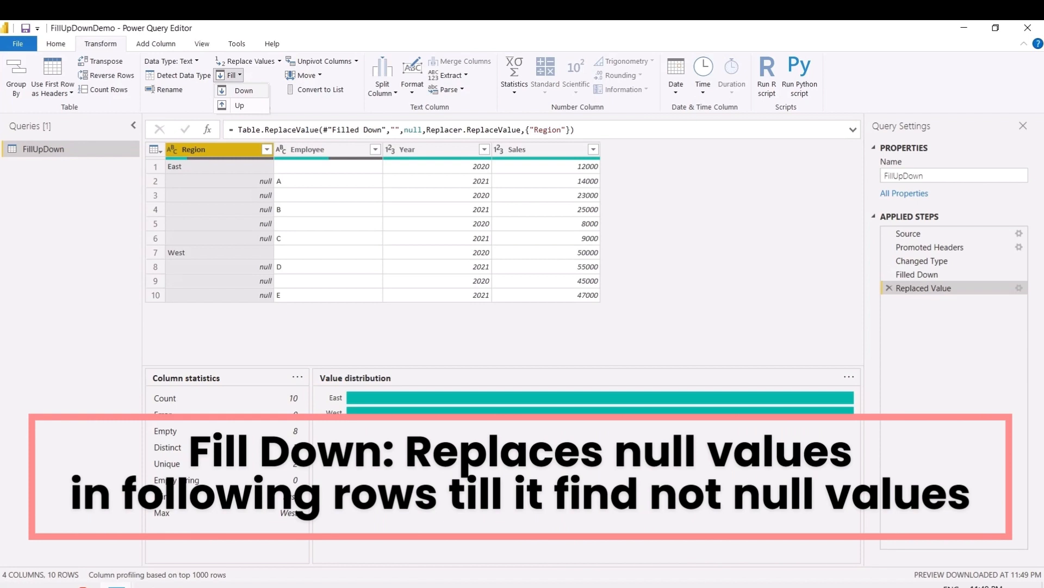
{"action": "left_click", "coordinate": [243, 90]}
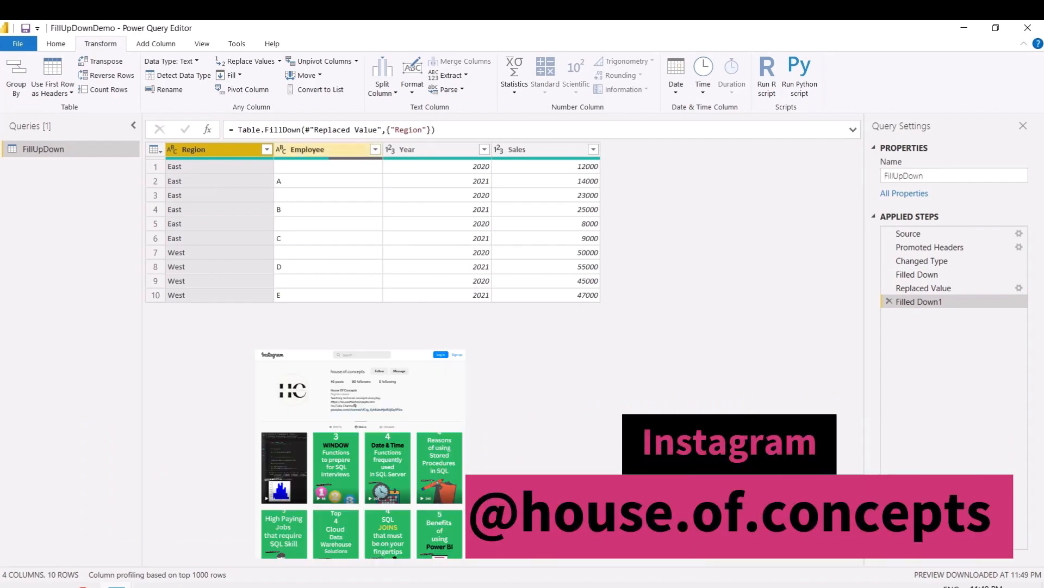
- Replace the empty values in the Employee column with null
{"action": "left_click", "coordinate": [327, 149]}
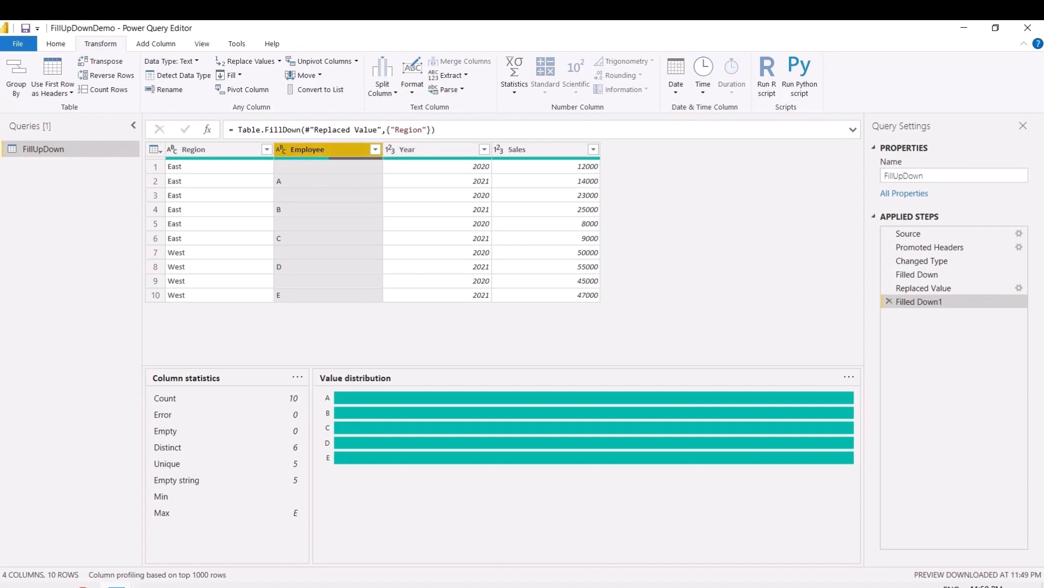
{"action": "right_click", "coordinate": [346, 148]}
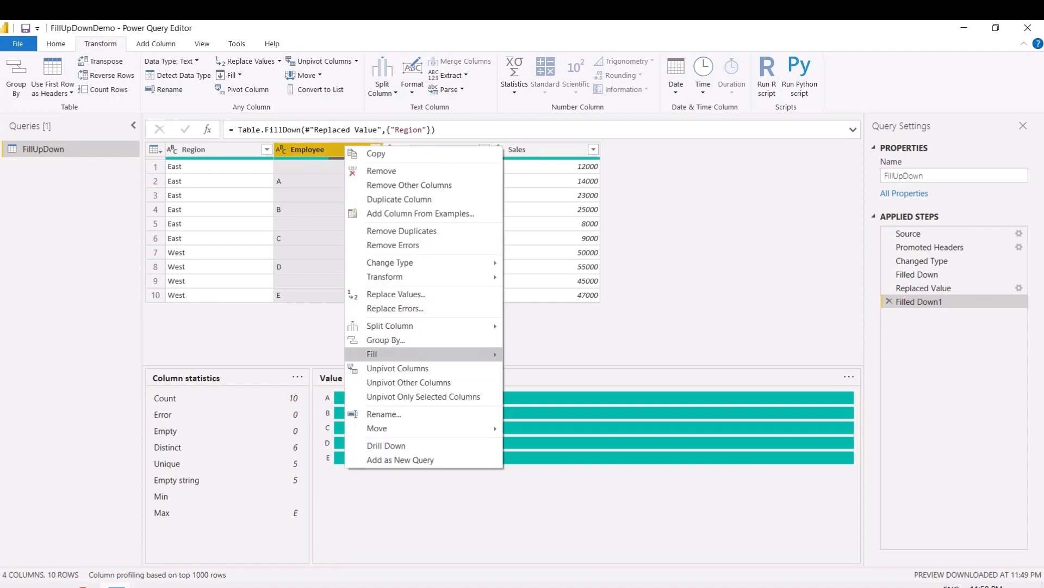
{"action": "left_click", "coordinate": [396, 294]}
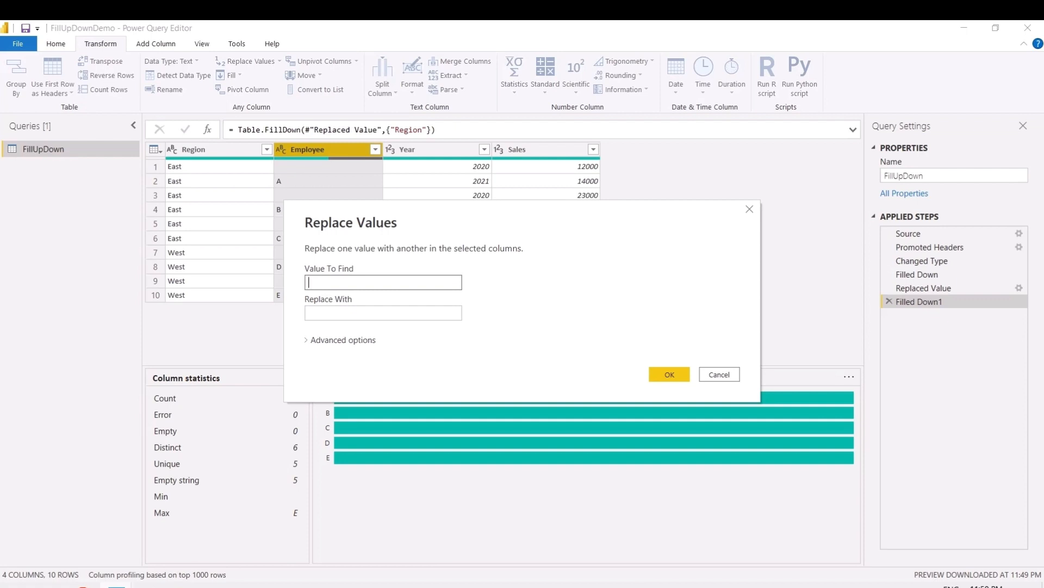
{"action": "left_click", "coordinate": [383, 313]}
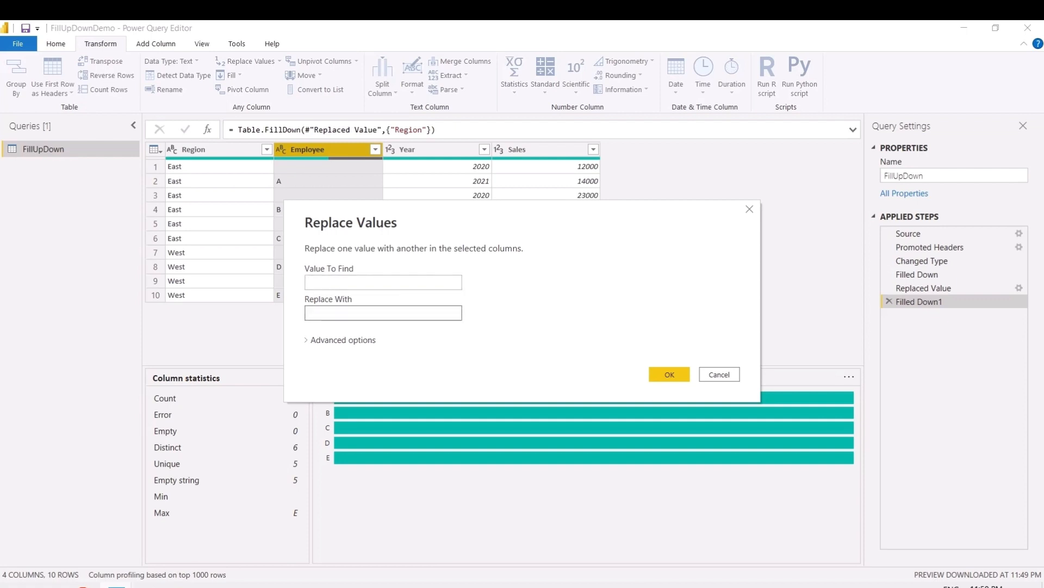
{"action": "type", "text": "null"}
{"action": "key", "text": "Return"}
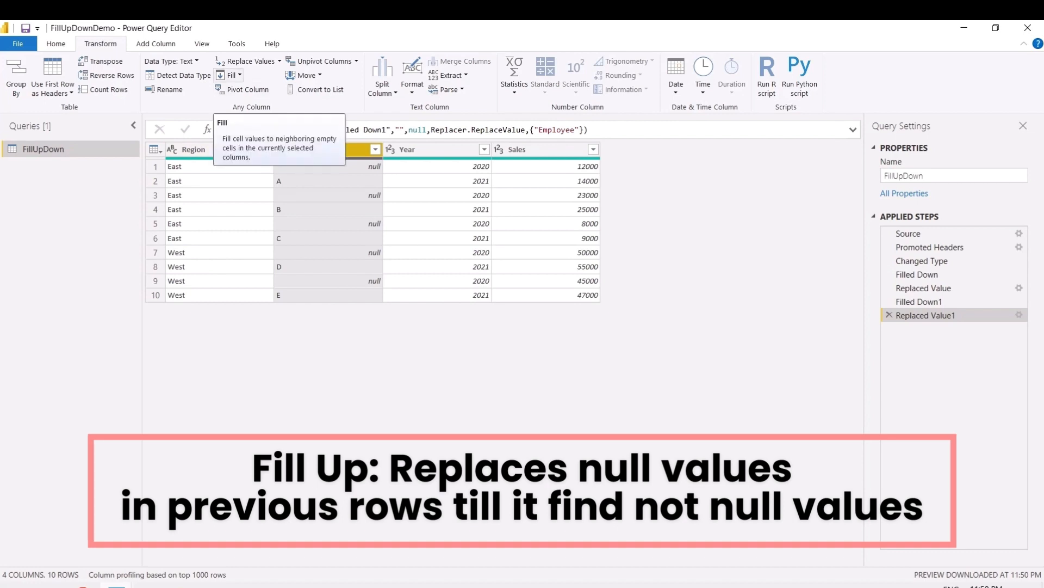
- Fill the Employee column's values up over the null cells and check its column profile
{"action": "left_click", "coordinate": [231, 75]}
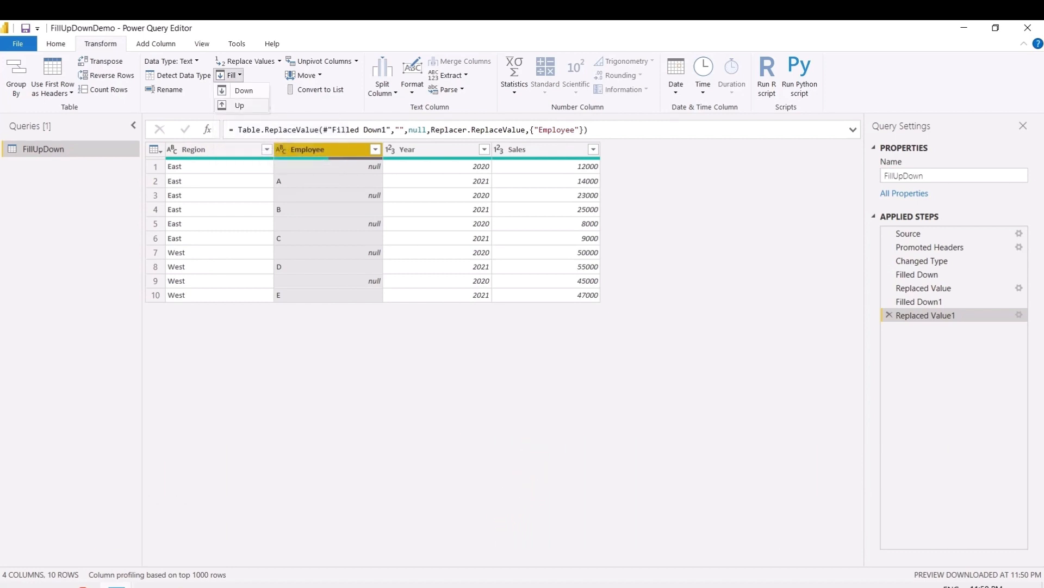
{"action": "left_click", "coordinate": [240, 105]}
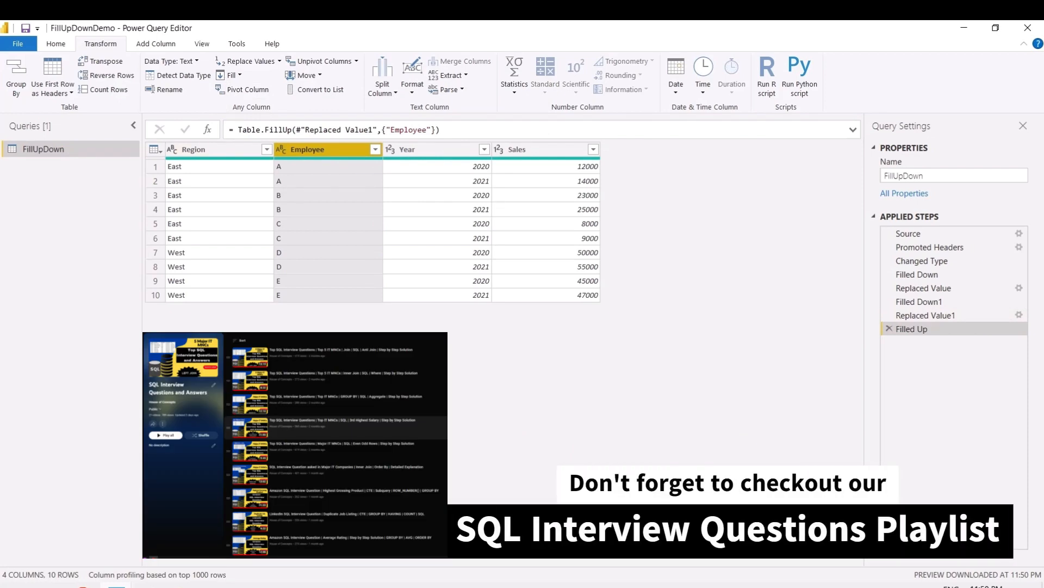
{"action": "left_click", "coordinate": [202, 43]}
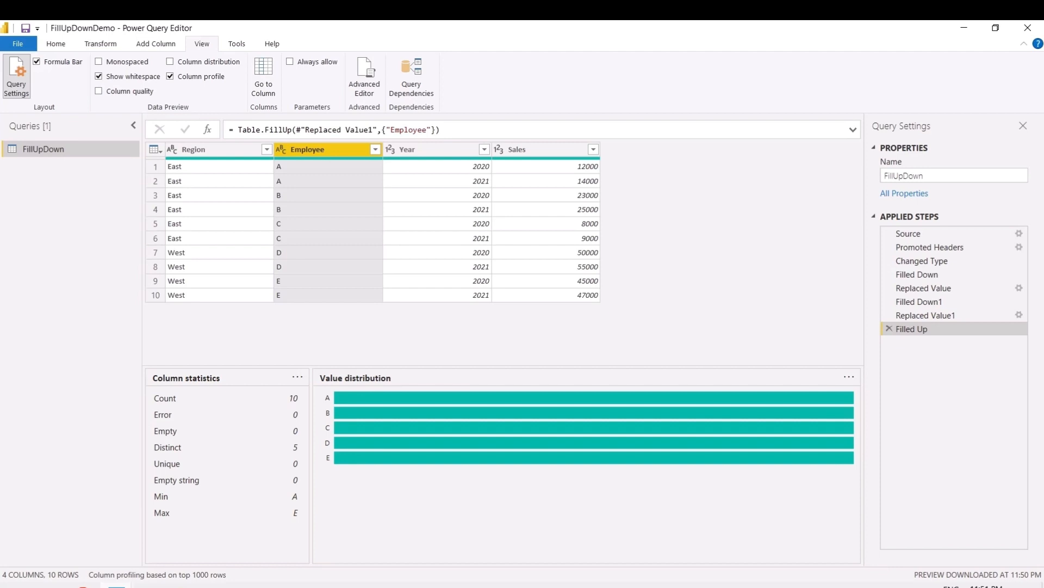
{"action": "left_click", "coordinate": [101, 43]}
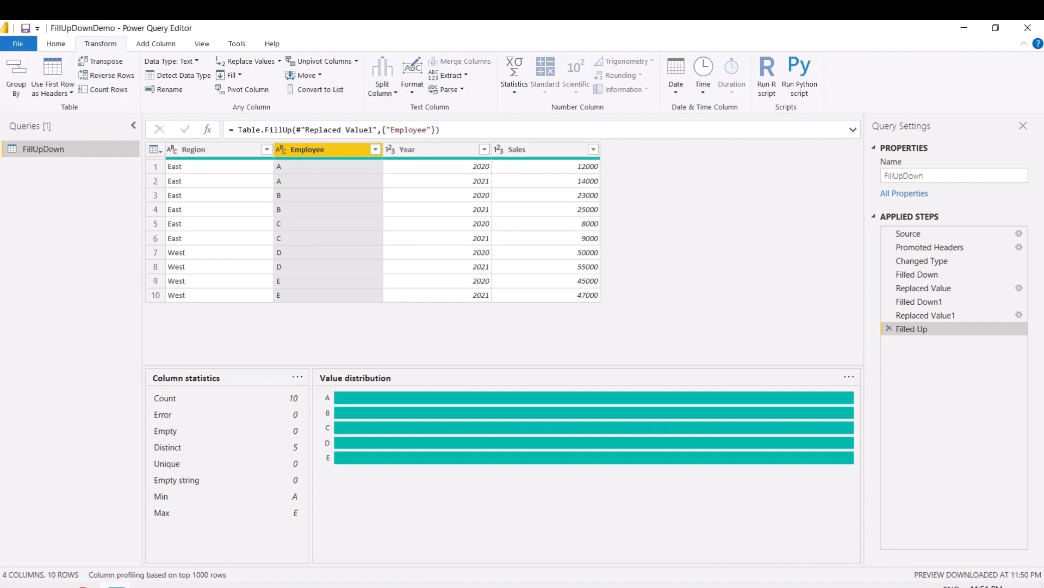
- Group the rows by Region with a new column named SumSales that sums the Sales column
{"action": "left_click", "coordinate": [217, 150]}
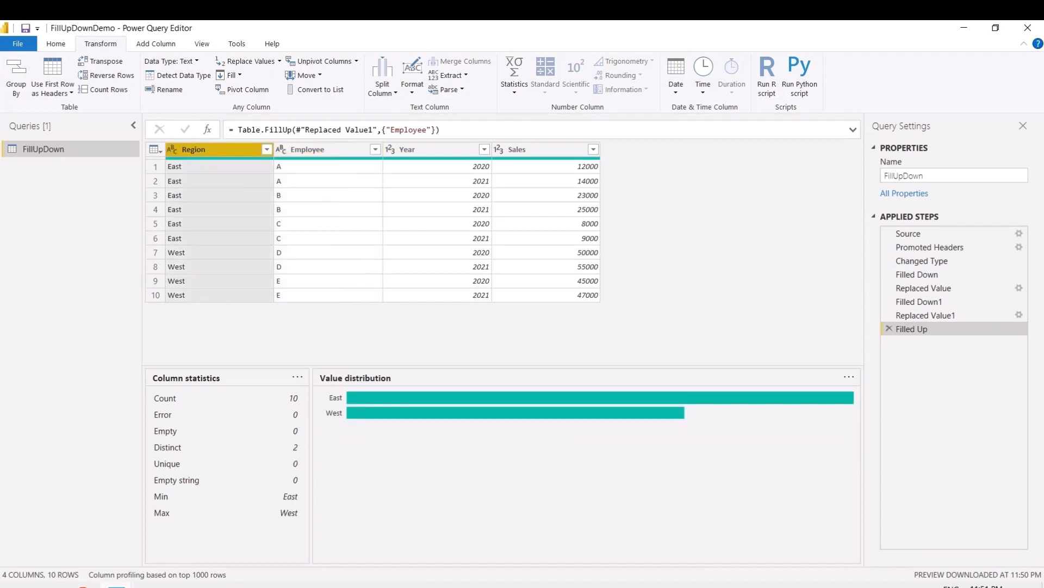
{"action": "left_click", "coordinate": [16, 77]}
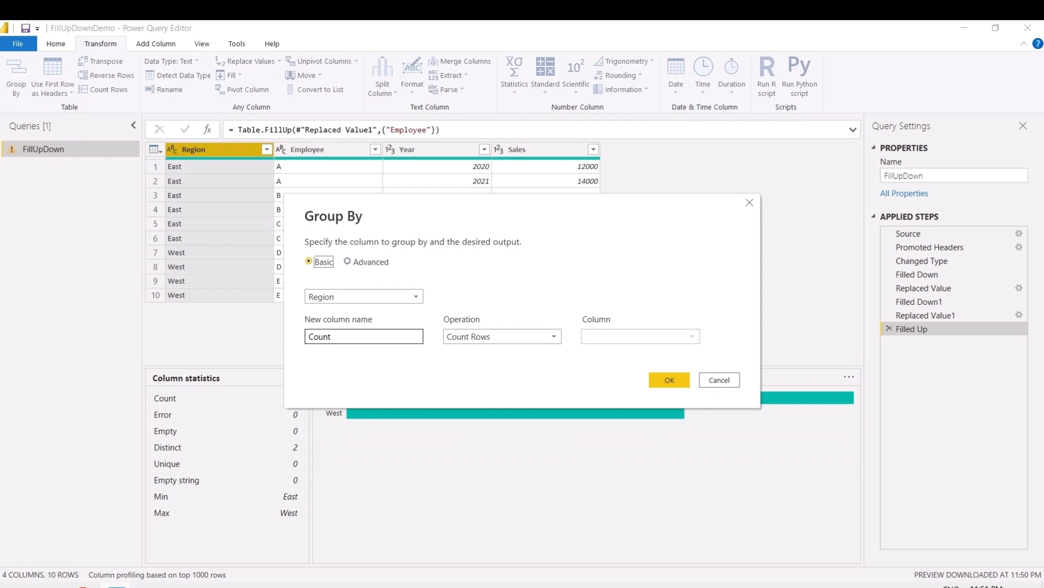
{"action": "key", "text": "Tab"}
{"action": "key", "text": "Tab"}
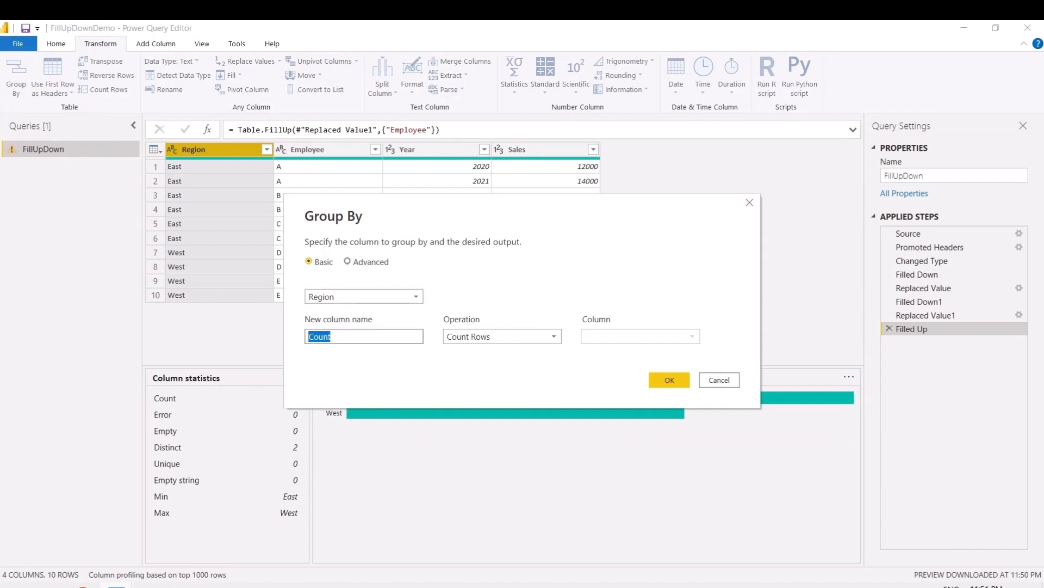
{"action": "type", "text": "SumSales"}
{"action": "left_click", "coordinate": [522, 337]}
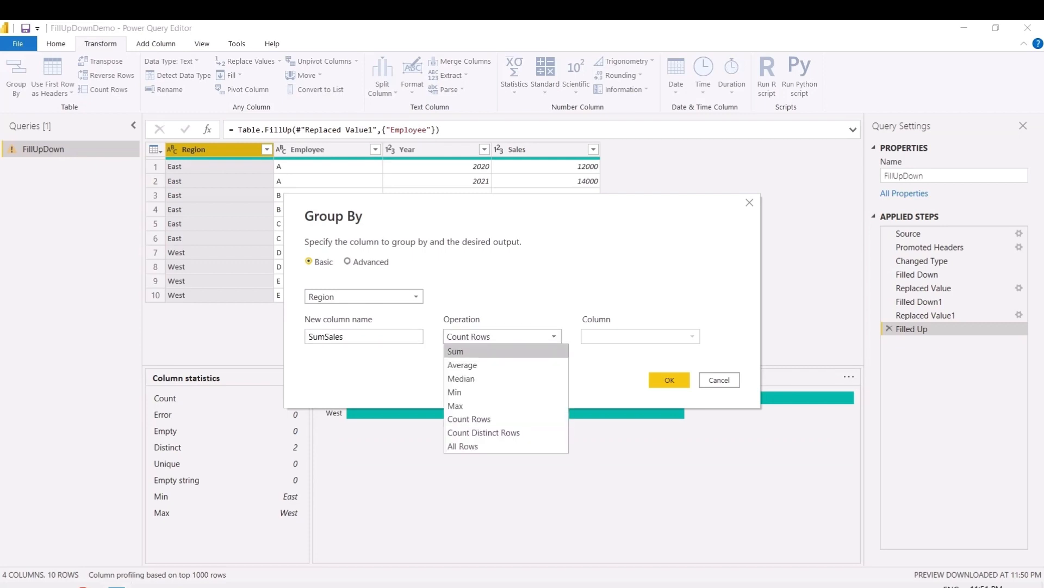
{"action": "left_click", "coordinate": [520, 351]}
{"action": "left_click", "coordinate": [640, 336]}
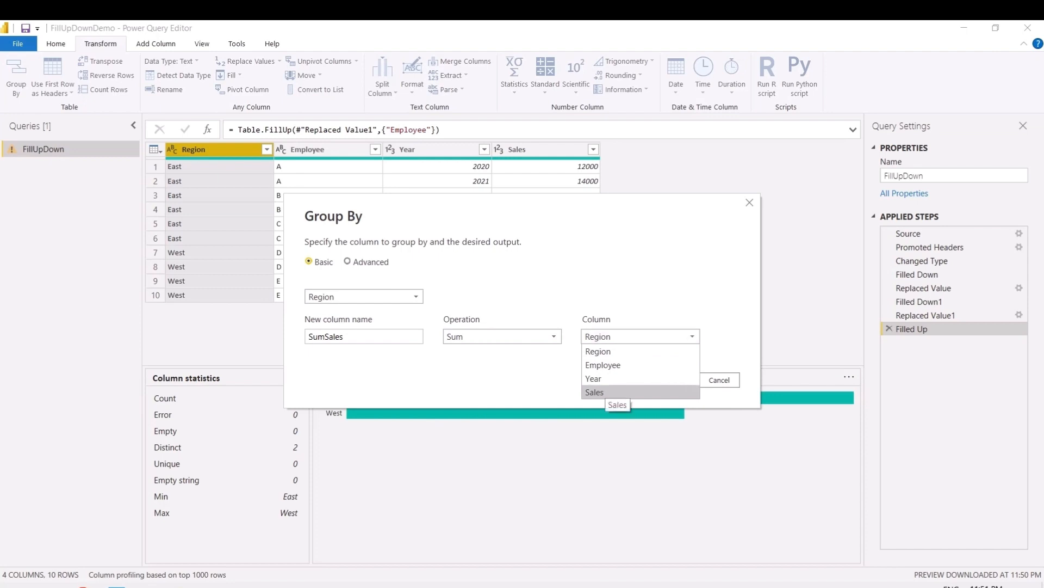
{"action": "left_click", "coordinate": [598, 392]}
{"action": "left_click", "coordinate": [669, 379]}
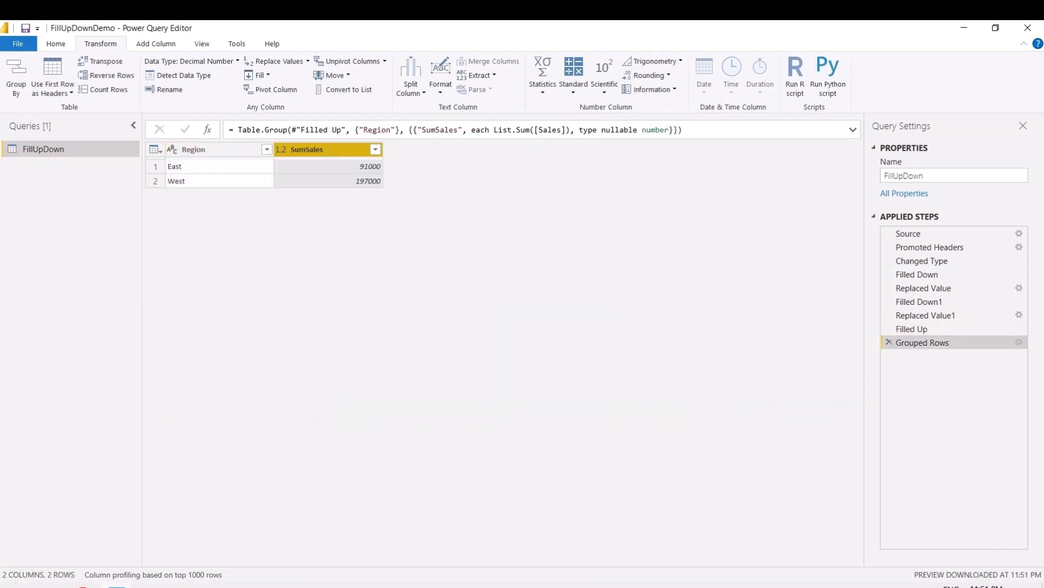